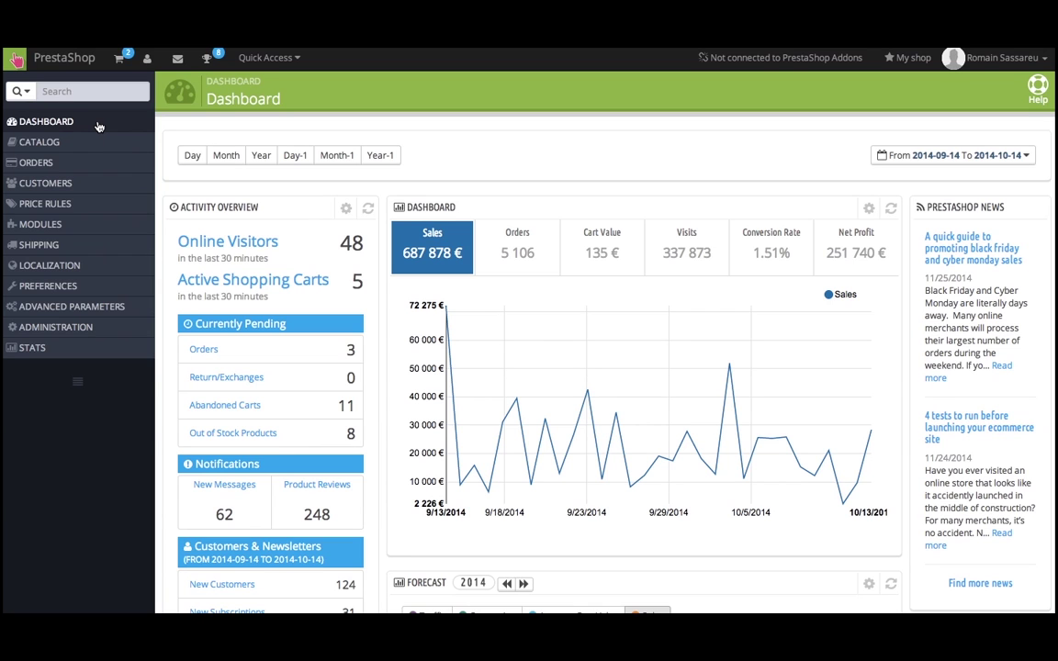
Open the Modules list from the sidebar's MODULES flyout.
mouse_move(88, 224)
left_click(177, 226)
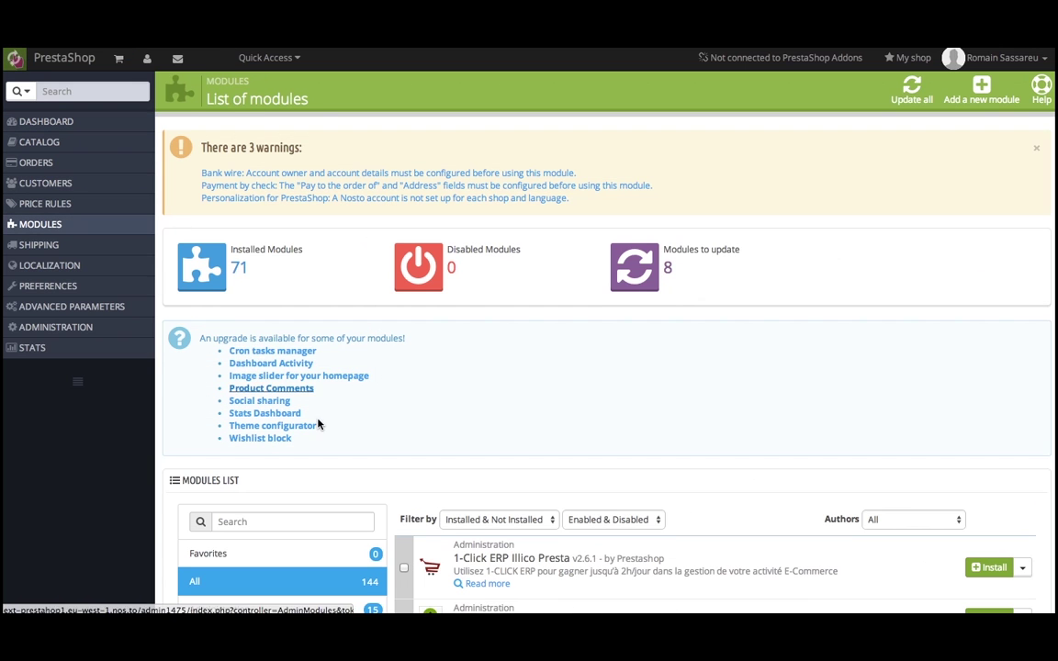
Search the modules for 'nosto' and open Personalization for PrestaShop's configuration.
scroll(307, 487, "down", 3)
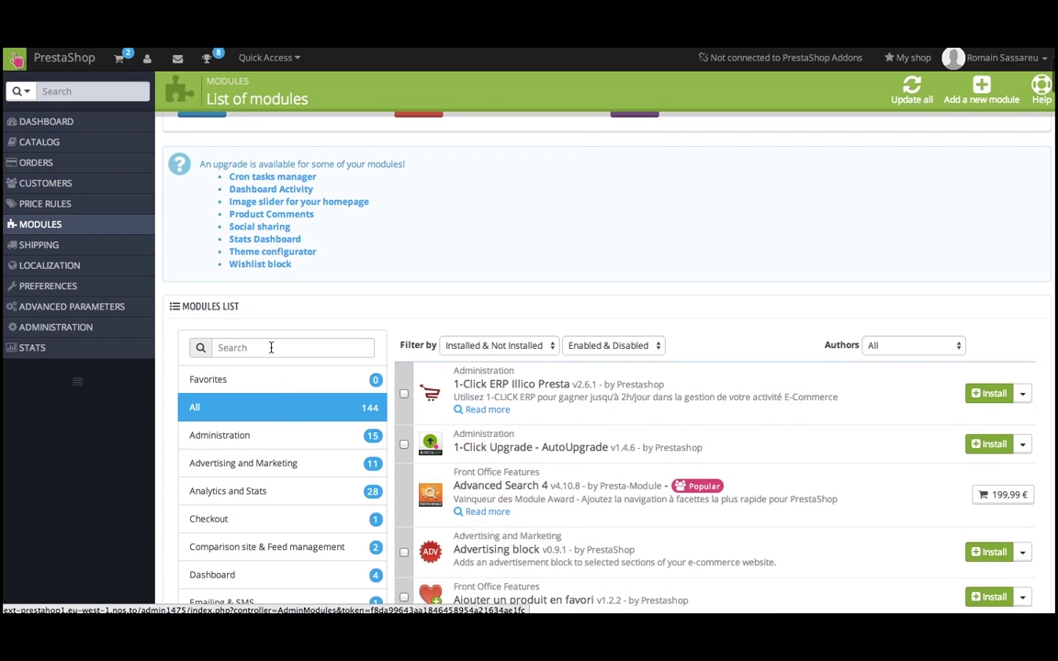
left_click(272, 347)
type("nosto")
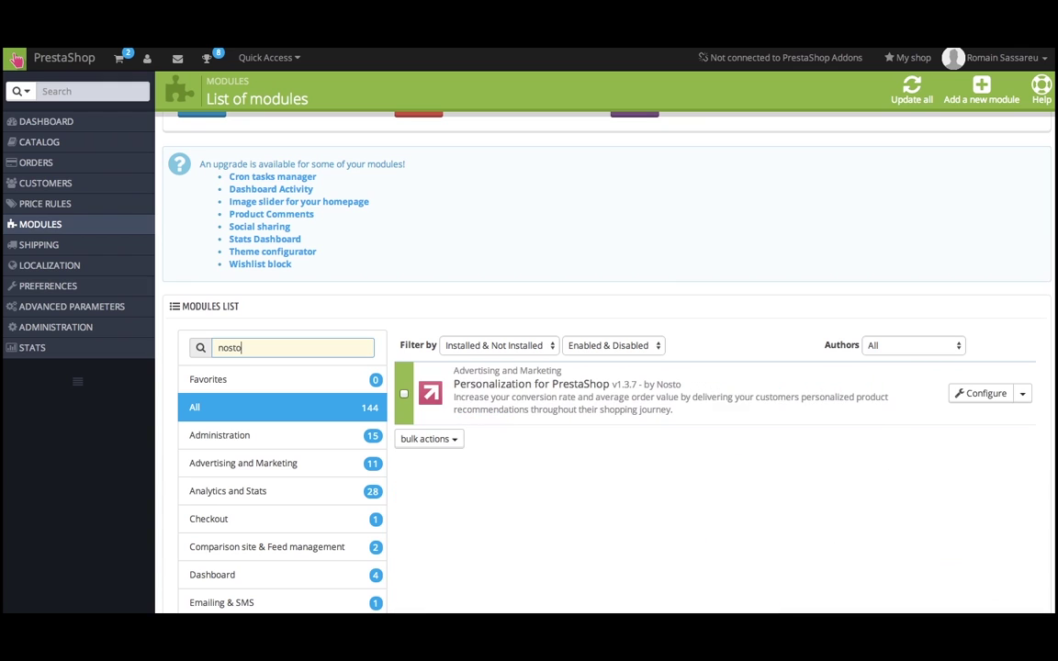
left_click_drag(456, 396, 897, 406)
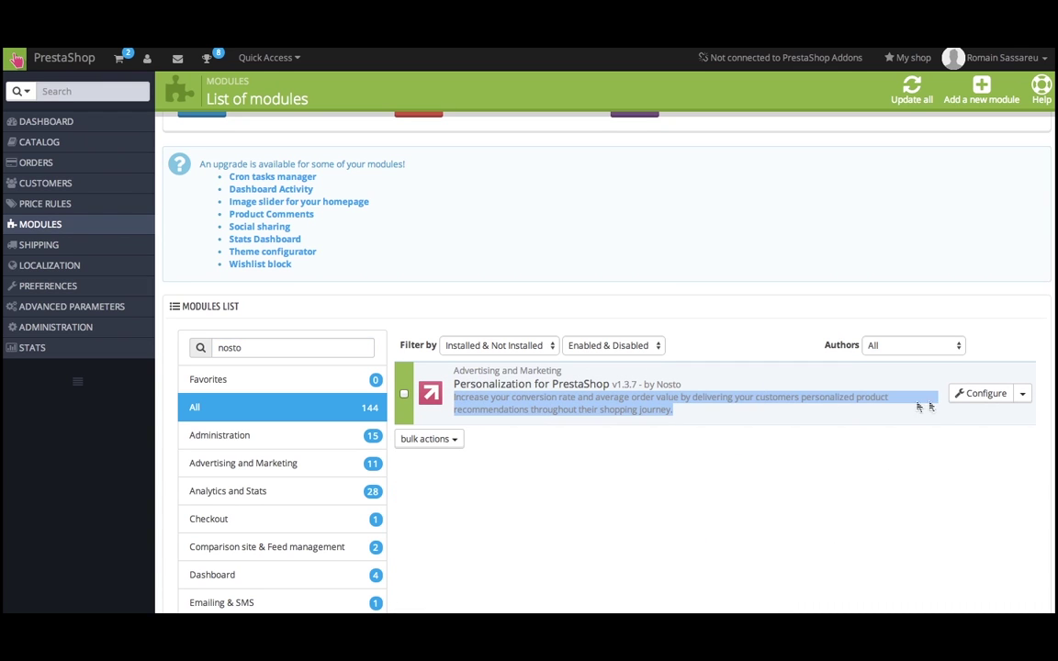
left_click(984, 397)
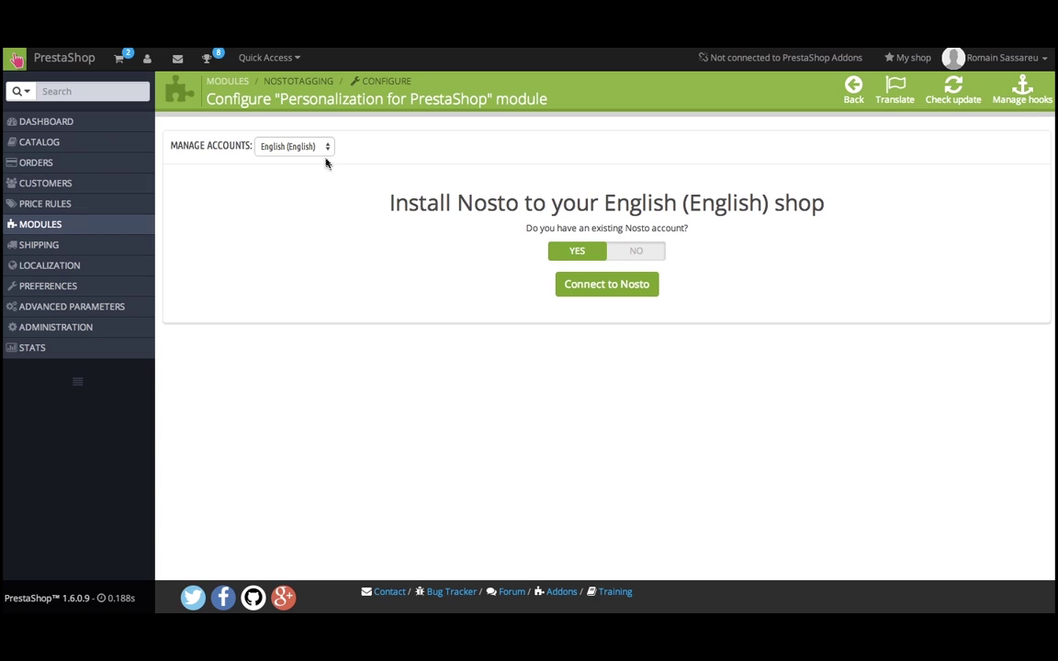
Keep English as the shop language and connect it to an existing Nosto account.
left_click(324, 147)
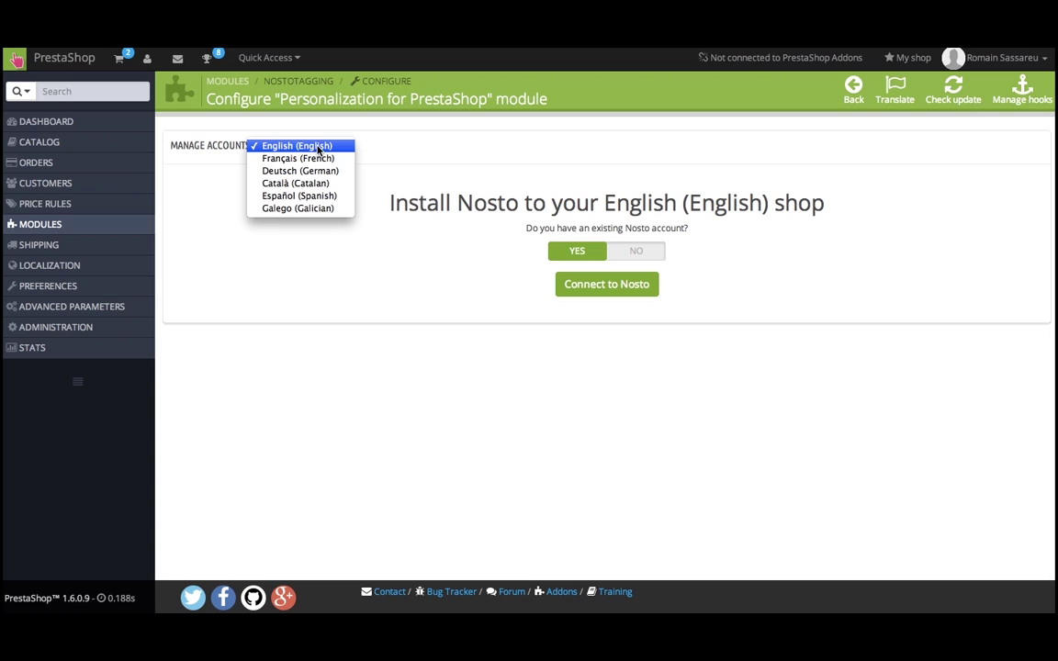
left_click(319, 147)
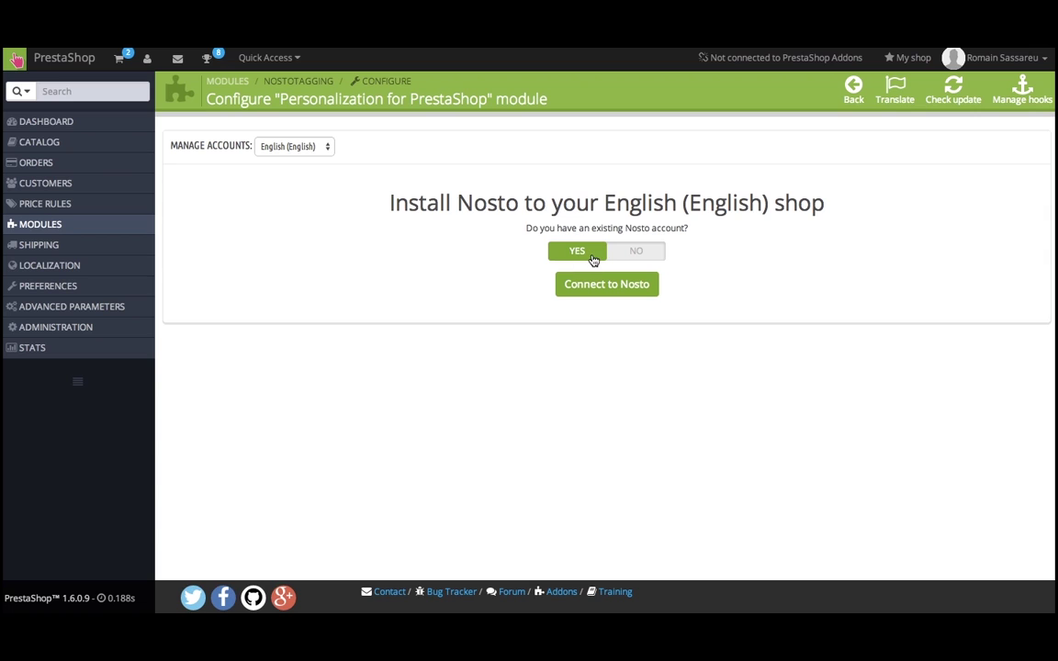
left_click(652, 255)
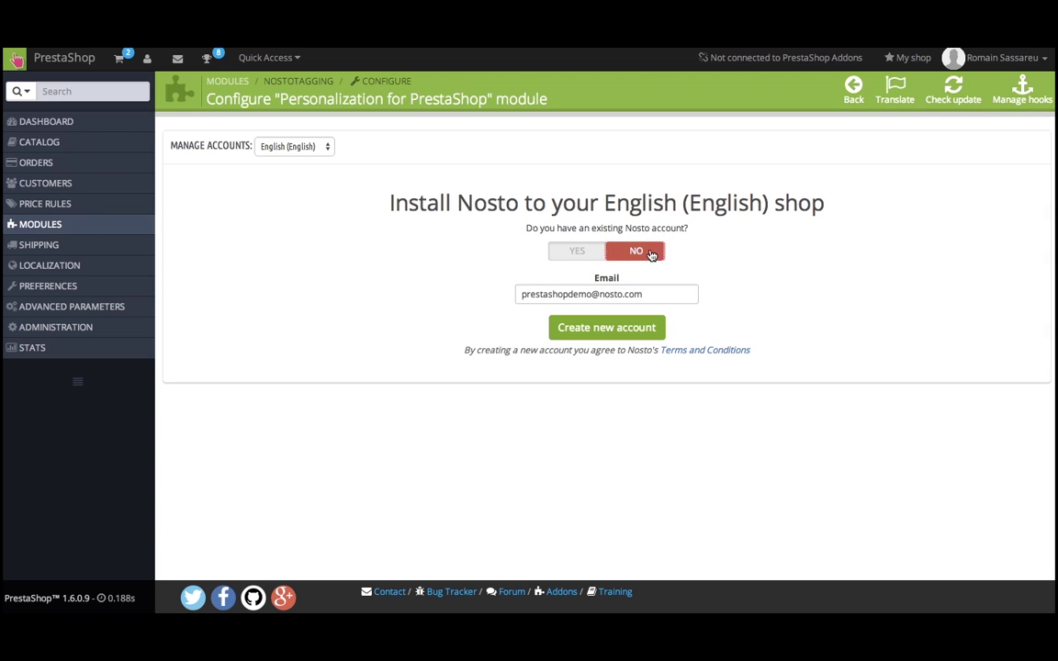
left_click_drag(643, 294, 521, 310)
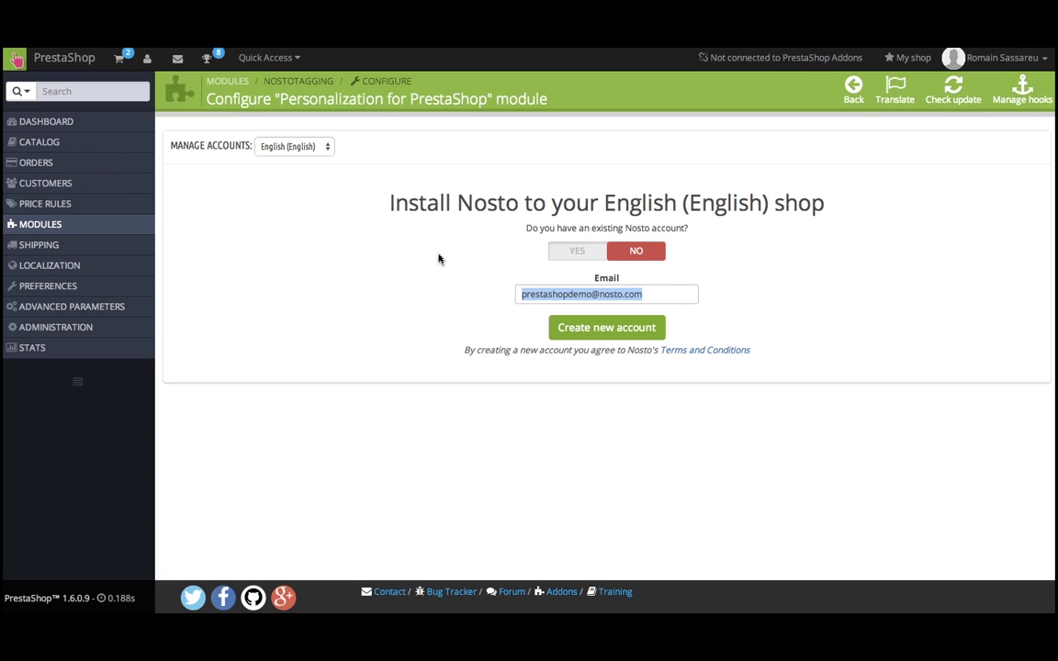
left_click(574, 257)
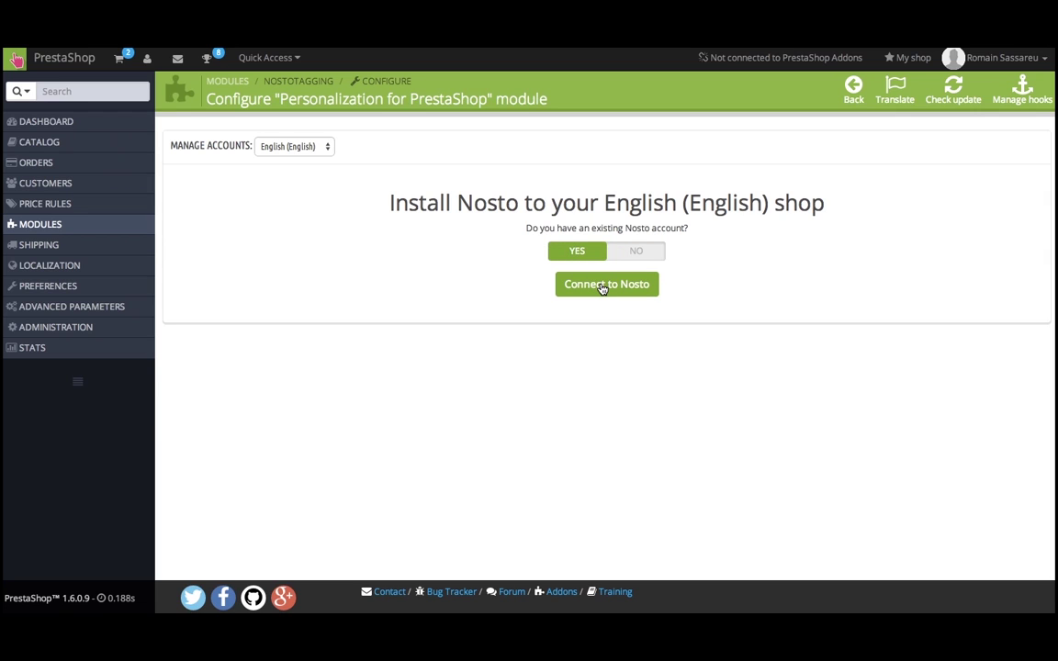
left_click(603, 286)
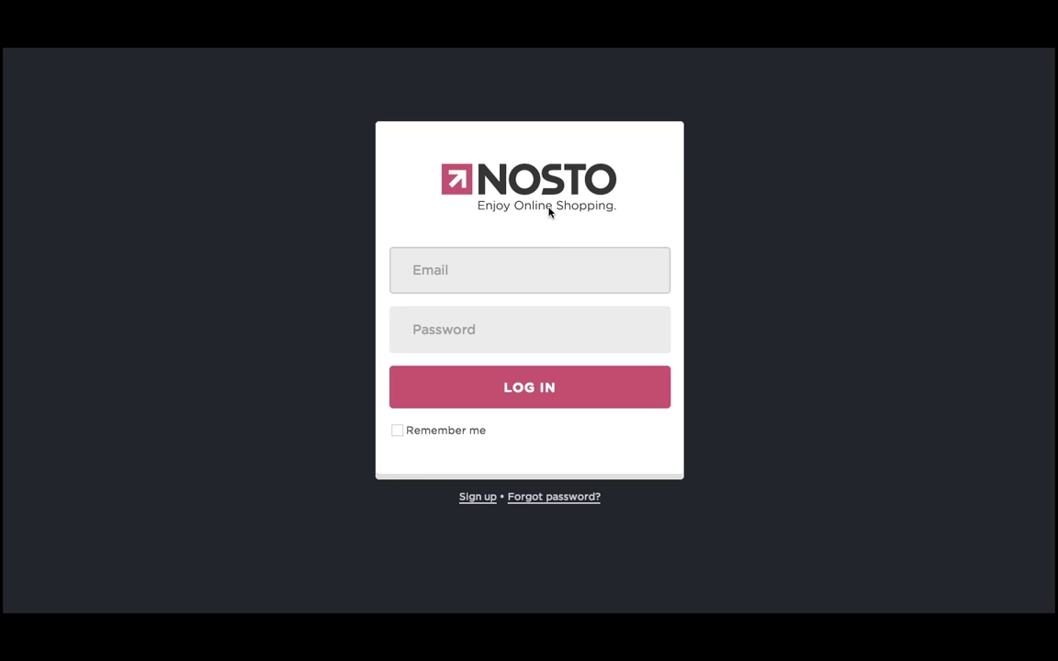
Log in to Nosto with the account's e-mail address and pasted password.
key("Tab")
key("ctrl+v")
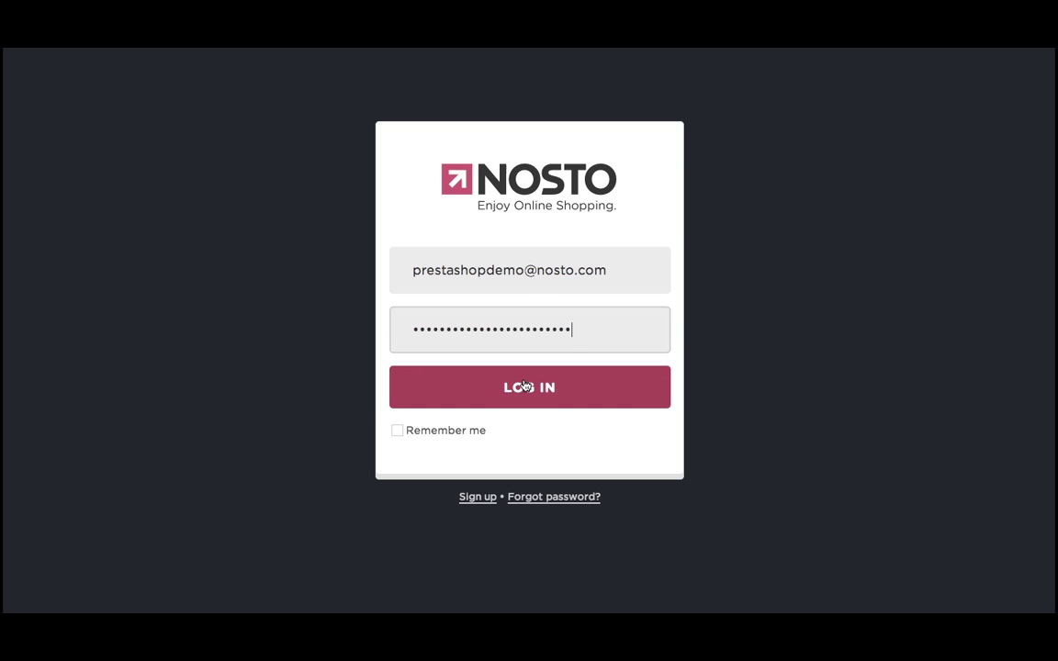
left_click(572, 387)
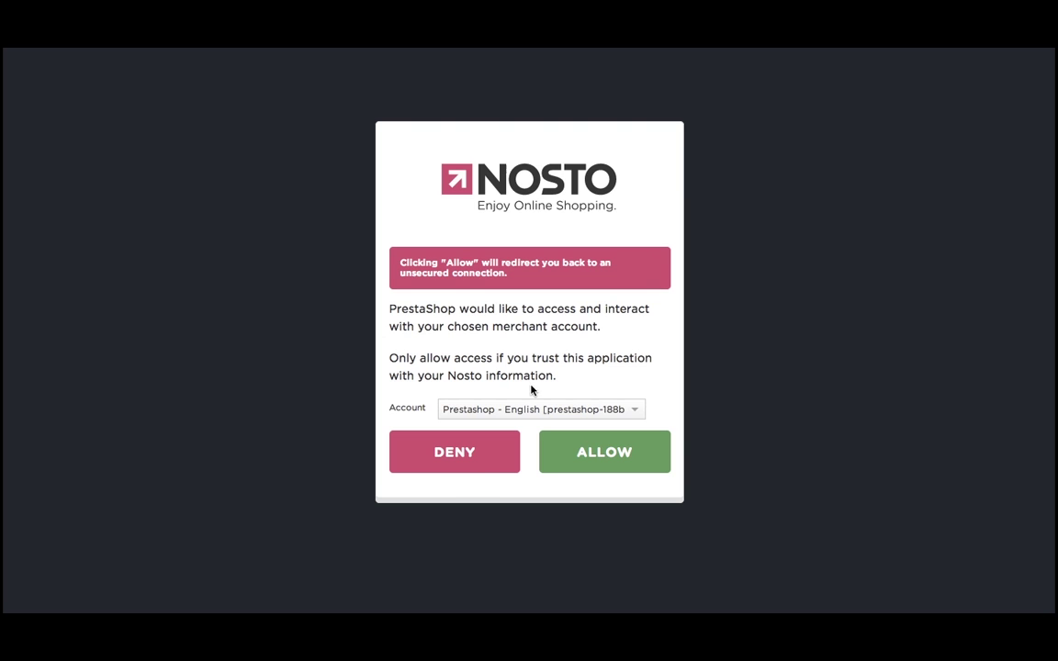
Keep the Prestashop - English merchant account selected and allow PrestaShop access.
left_click(554, 410)
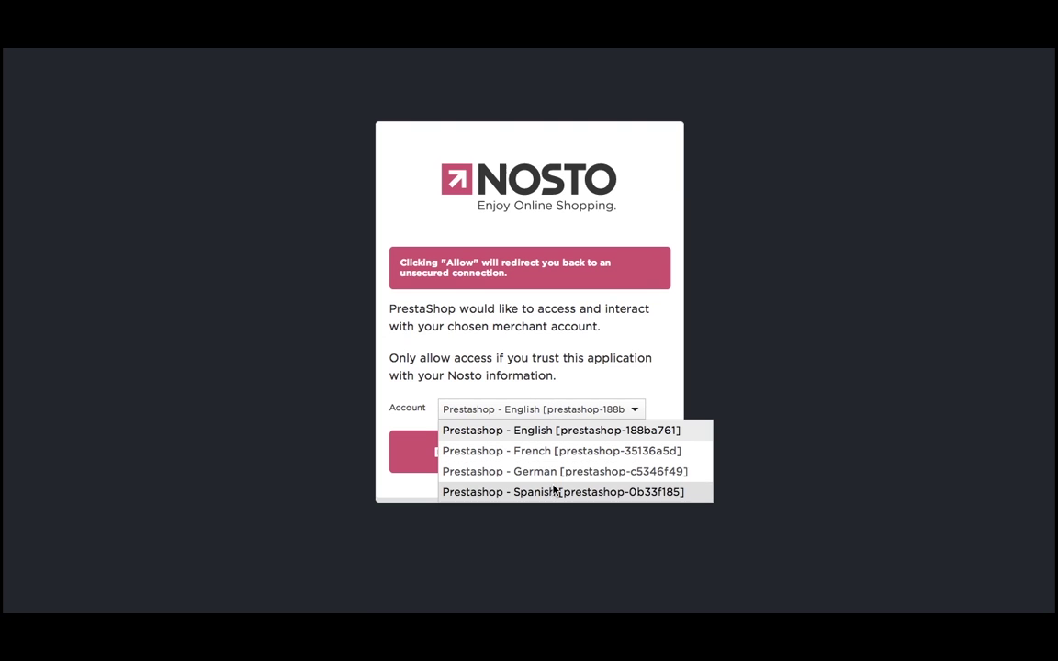
left_click(553, 431)
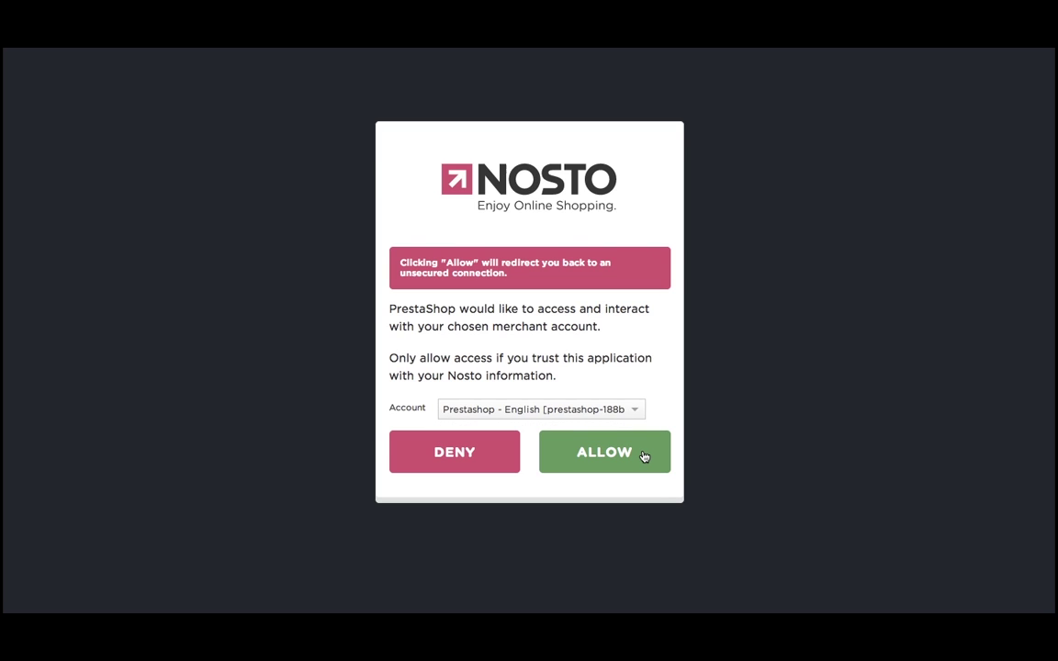
left_click(644, 457)
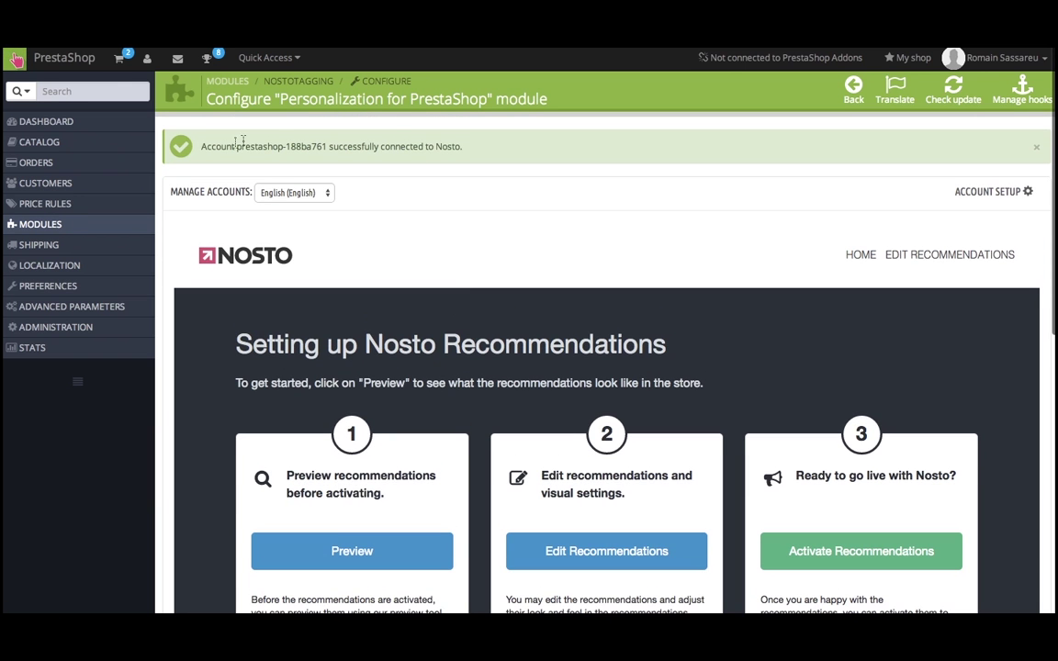
Check the connection success message and scroll to the three recommendation setup steps.
left_click_drag(203, 146, 463, 163)
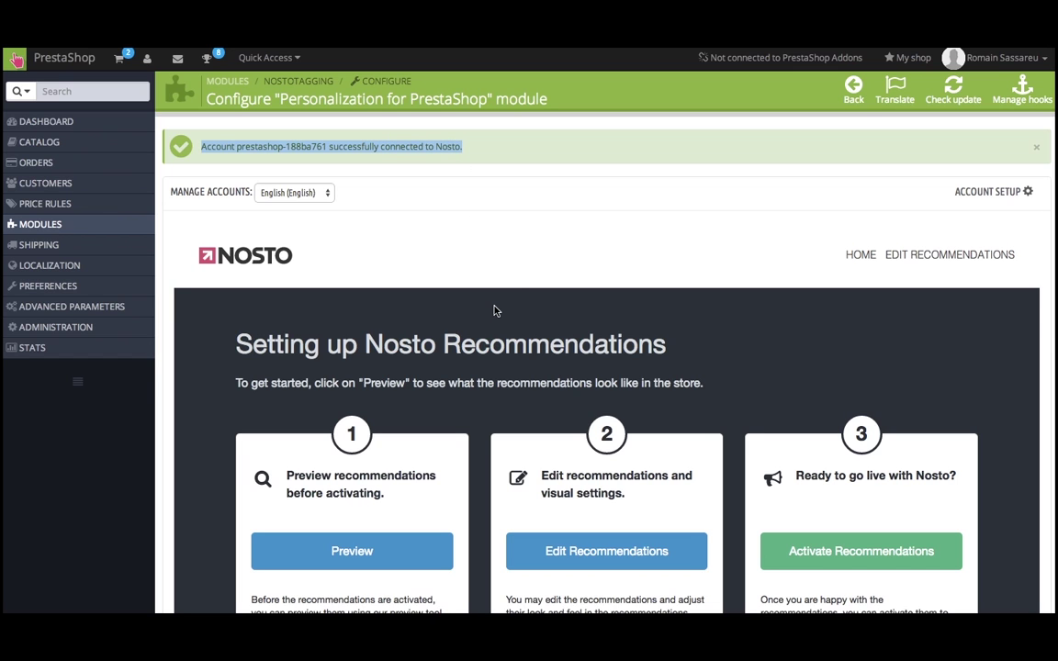
scroll(493, 310, "down", 1)
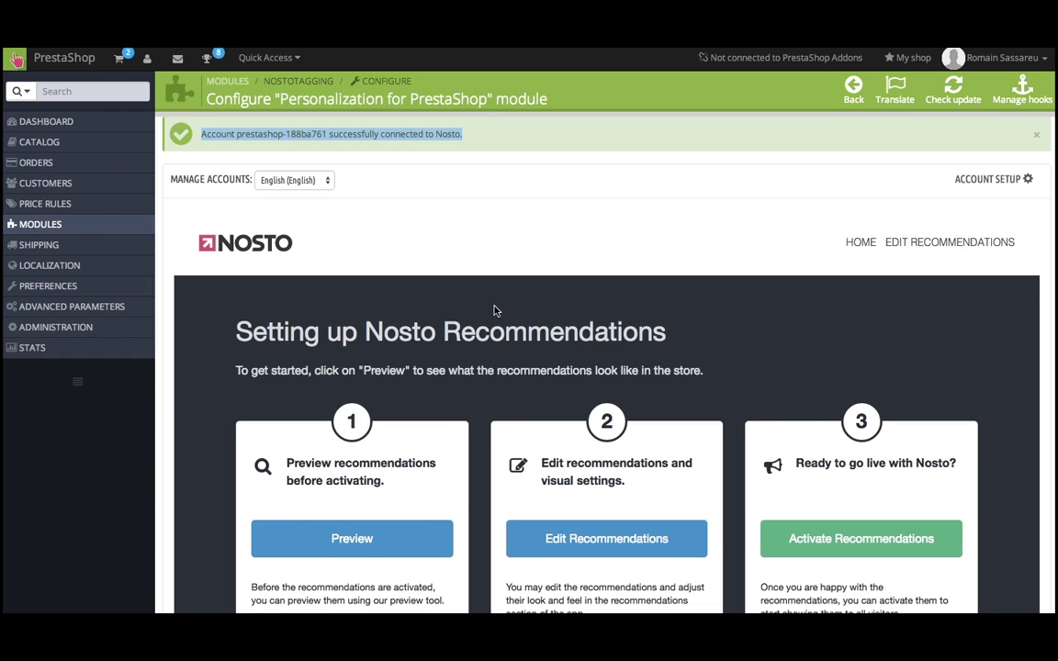
scroll(431, 448, "down", 3)
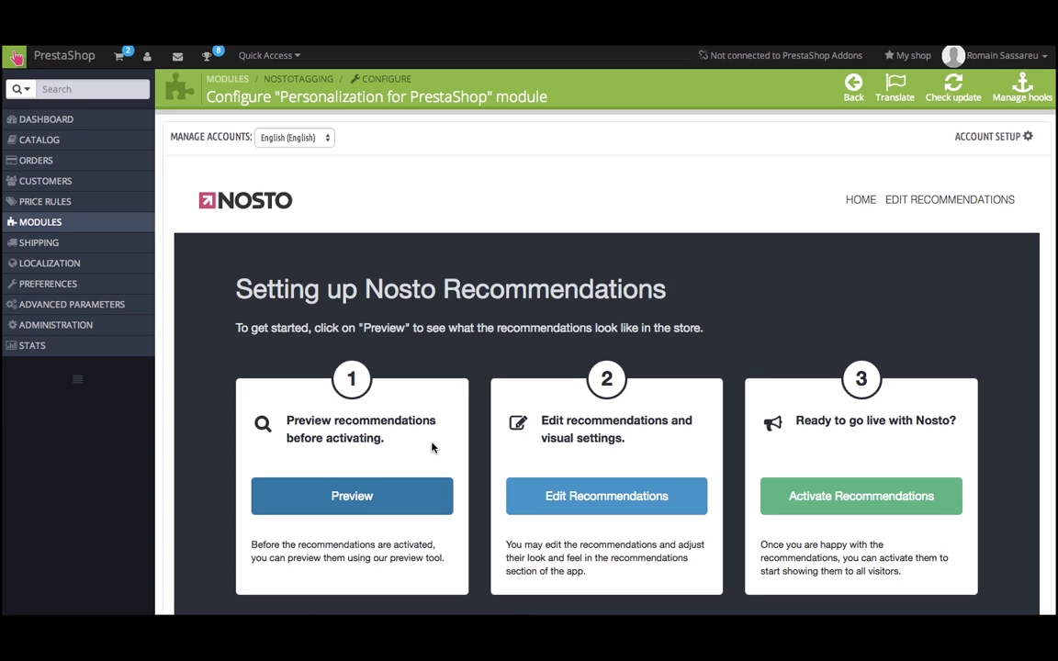
left_click(367, 501)
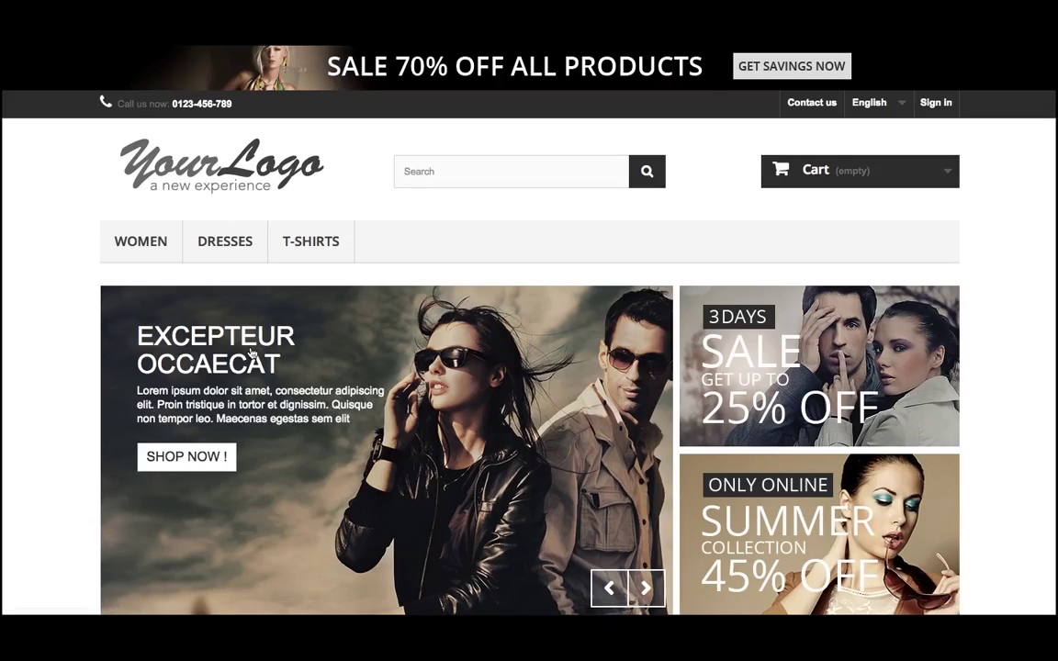
scroll(80, 355, "down", 15)
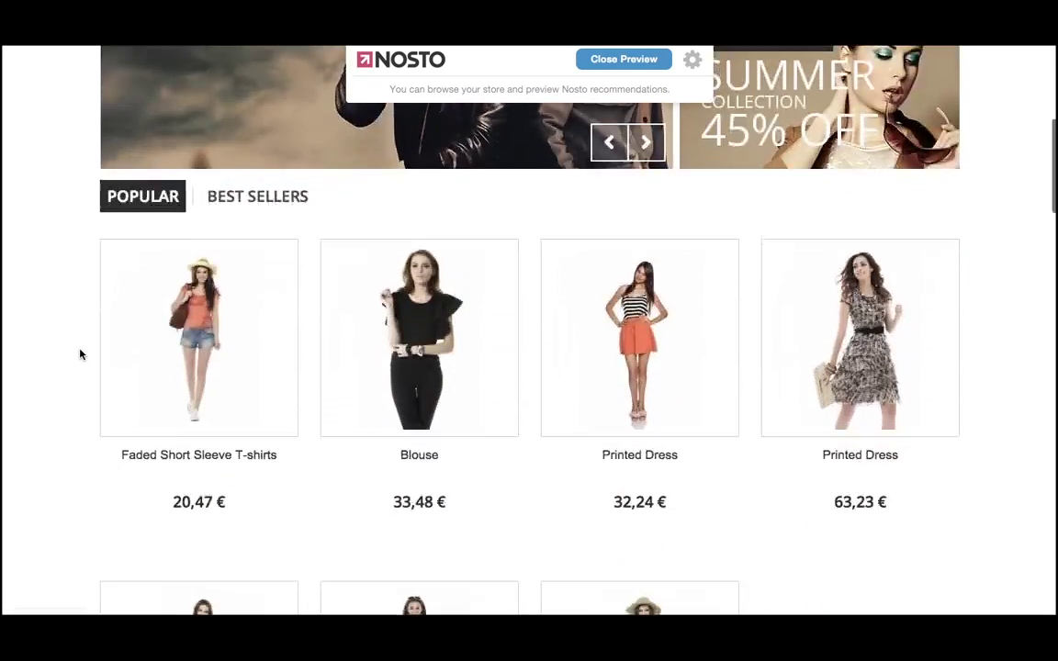
scroll(80, 354, "down", 8)
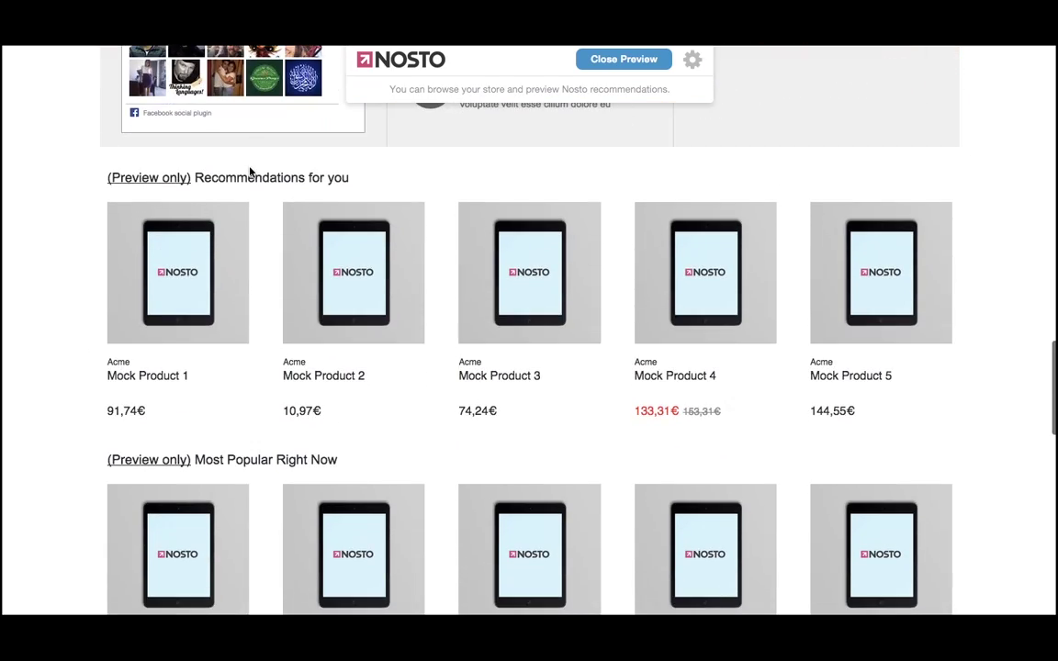
left_click_drag(203, 178, 319, 194)
scroll(295, 218, "down", 1)
scroll(296, 218, "down", 3)
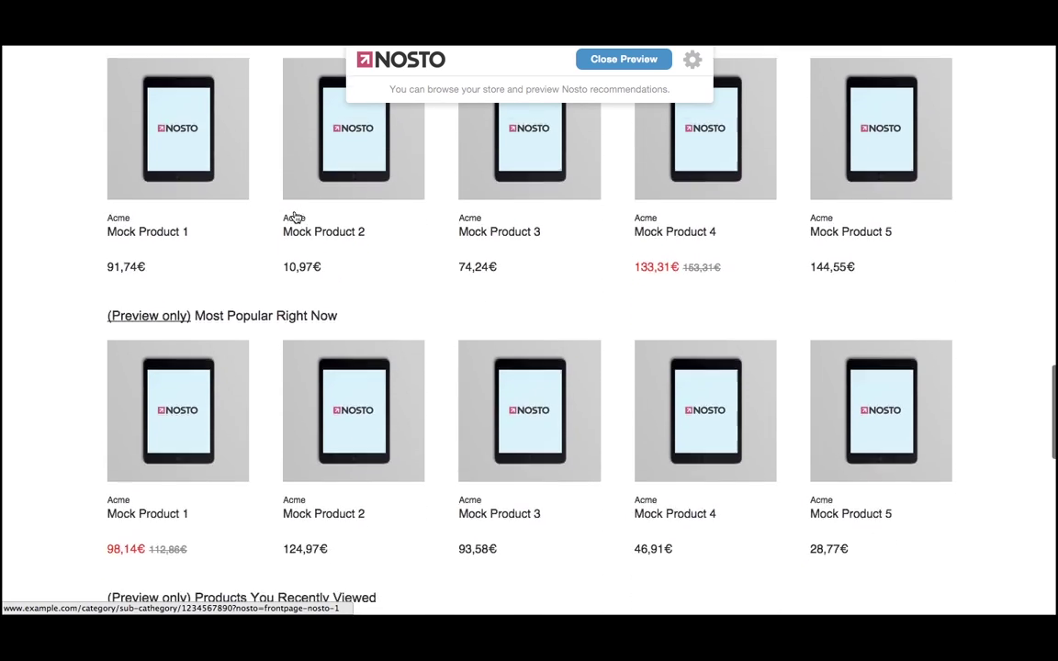
scroll(296, 221, "up", 2)
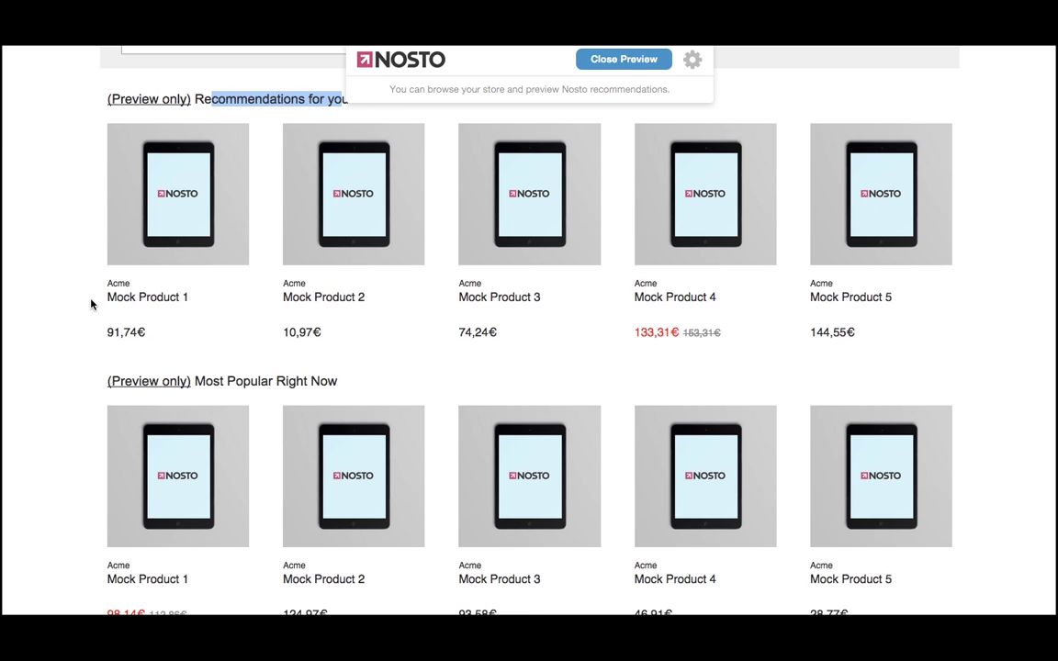
scroll(91, 304, "up", 2)
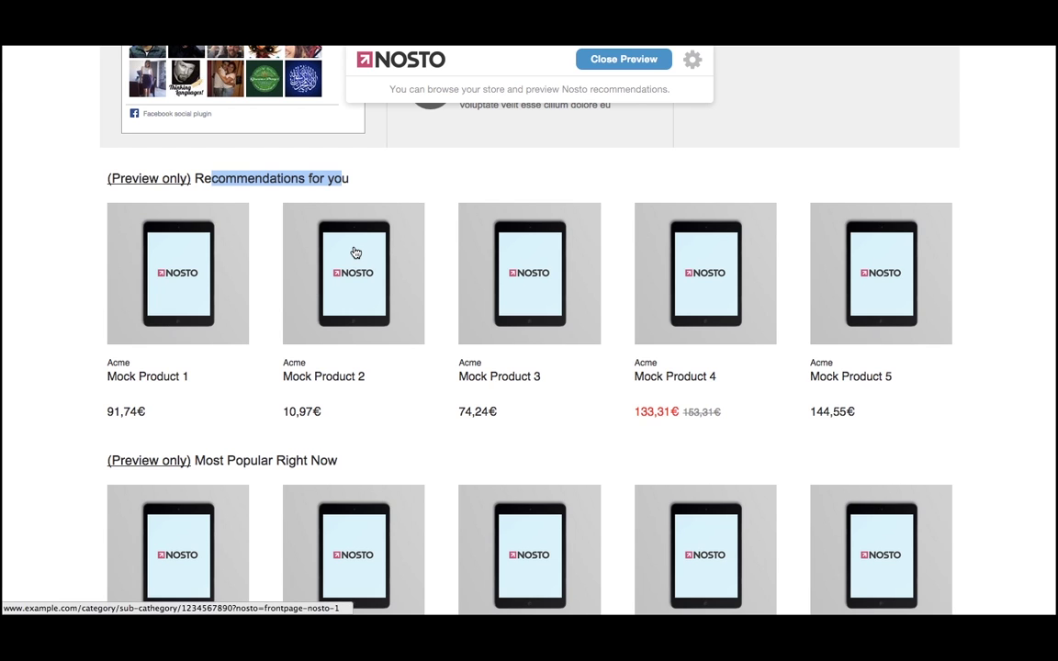
scroll(355, 251, "up", 3)
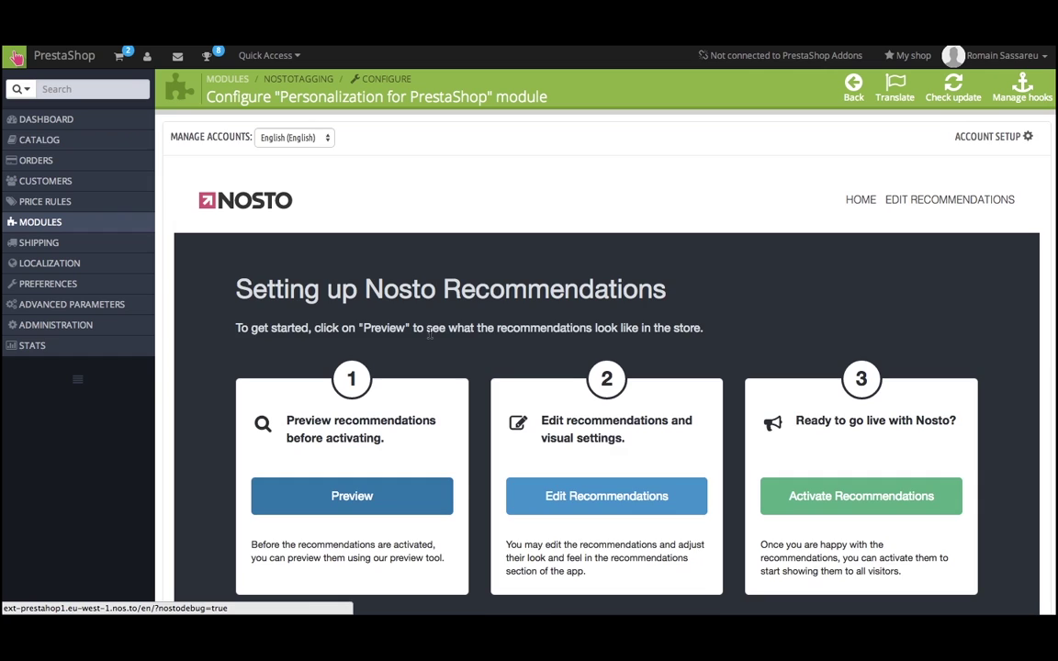
scroll(429, 334, "down", 1)
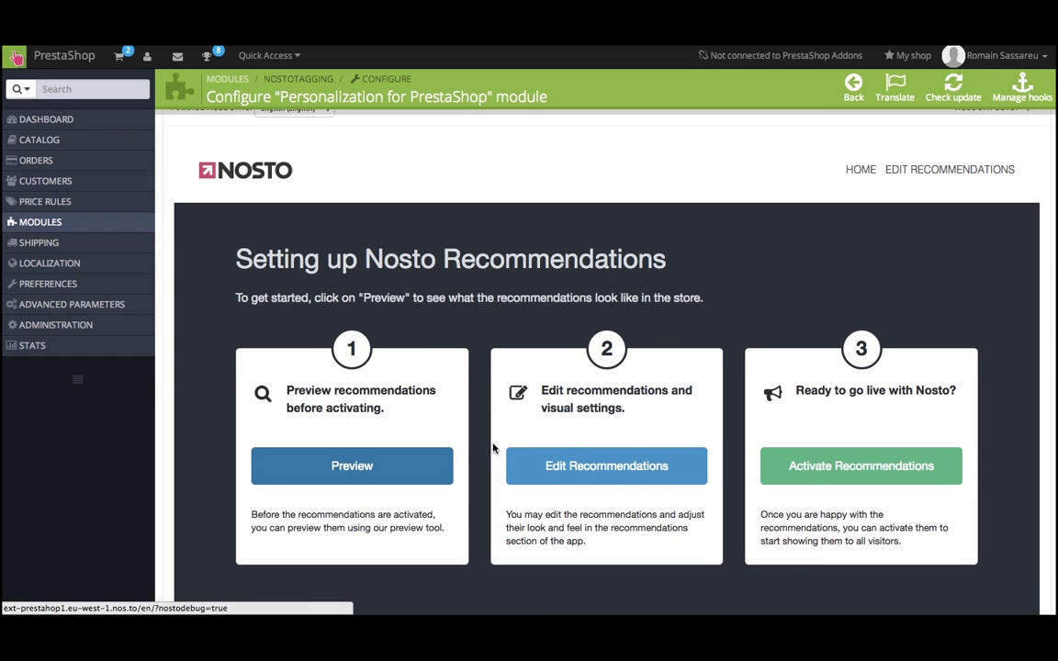
Switch off the Recommendations for you and Most Popular Right Now front-page slots.
left_click(602, 468)
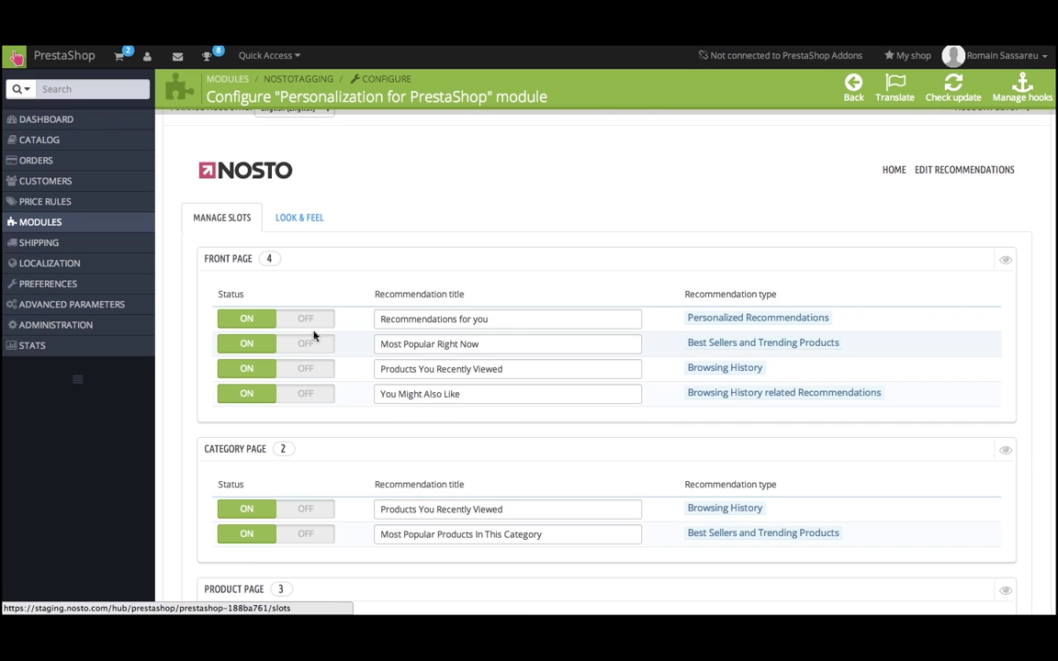
left_click(310, 322)
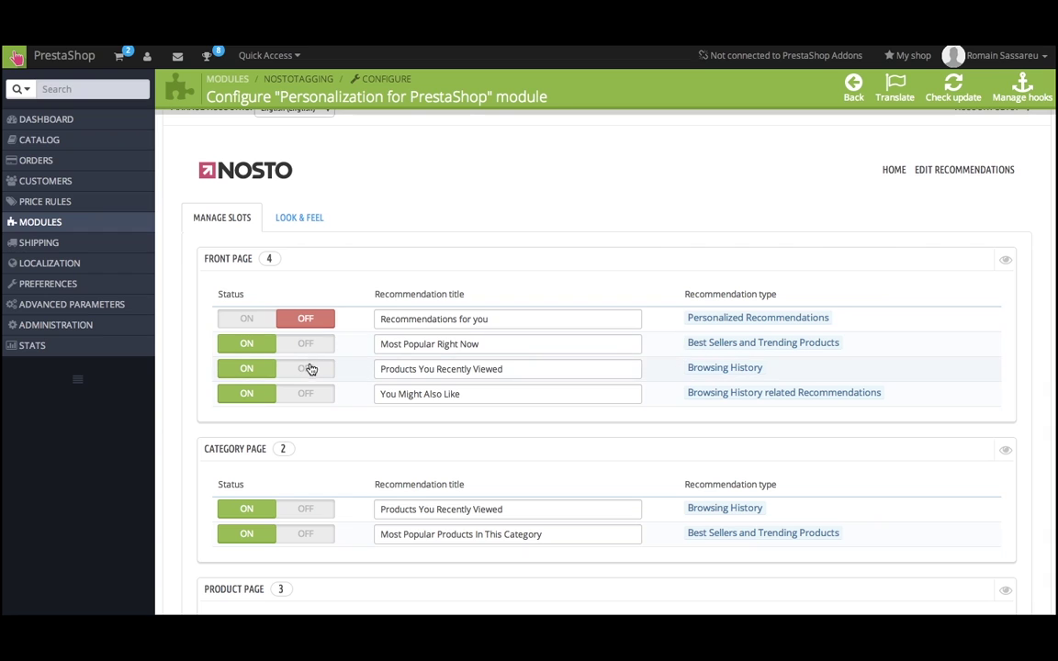
left_click(308, 352)
triple_click(422, 319)
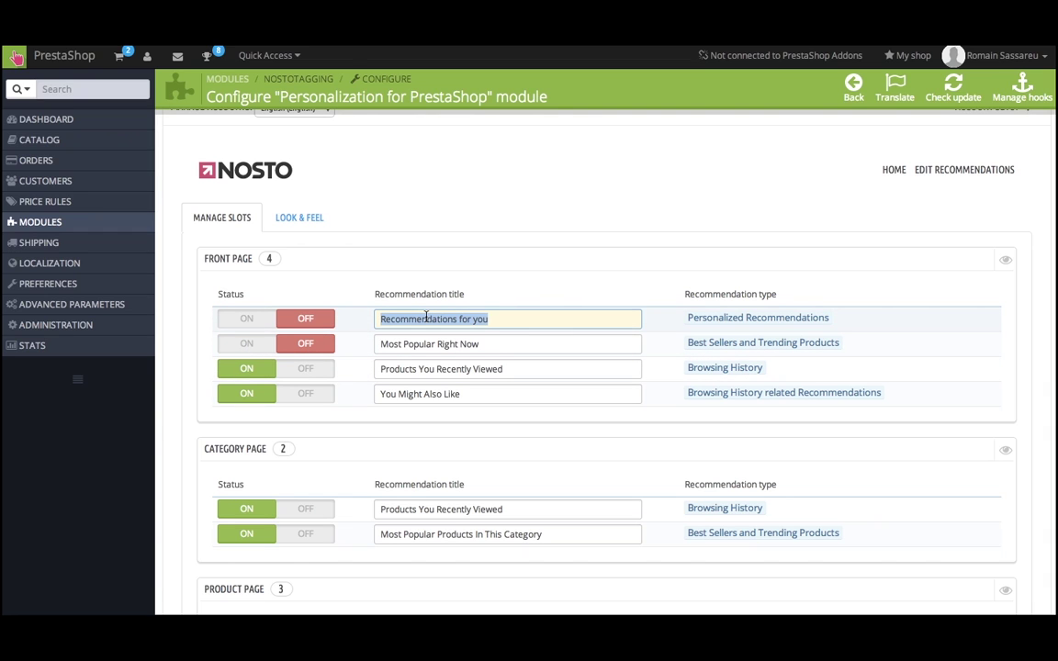
Review the other page-type slots and return to the Nosto setup overview.
scroll(788, 366, "down", 5)
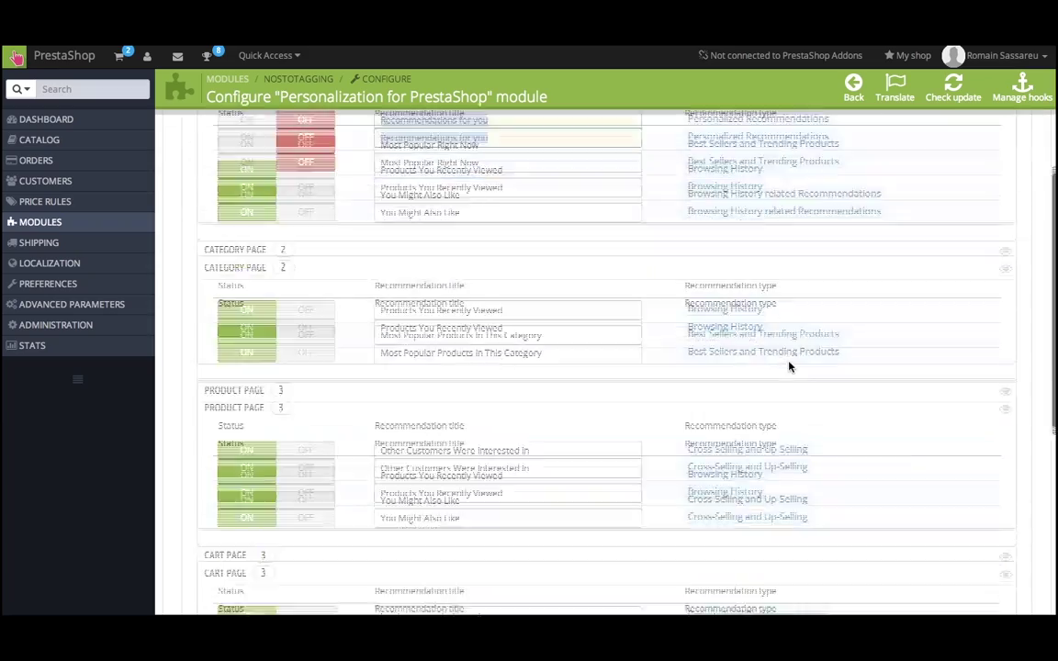
scroll(788, 367, "down", 2)
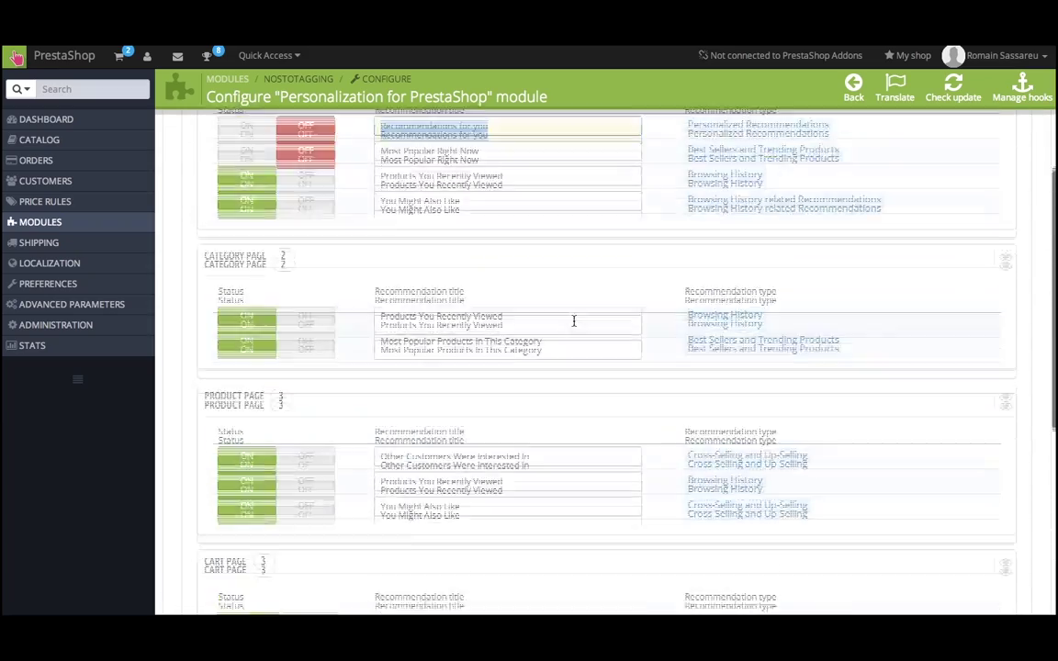
scroll(555, 312, "up", 3)
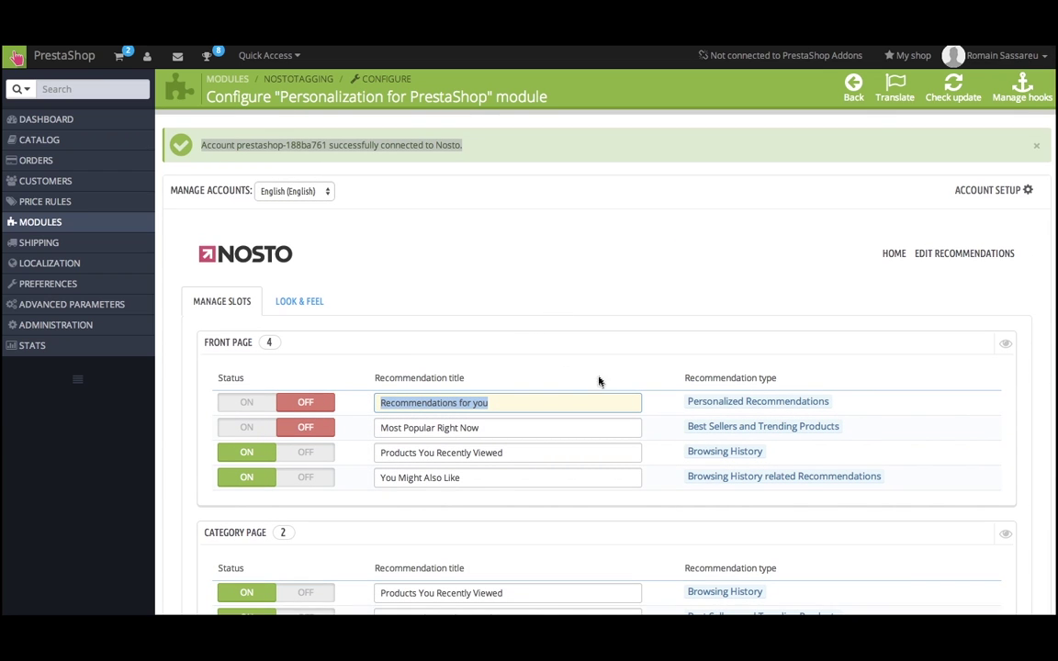
left_click(891, 256)
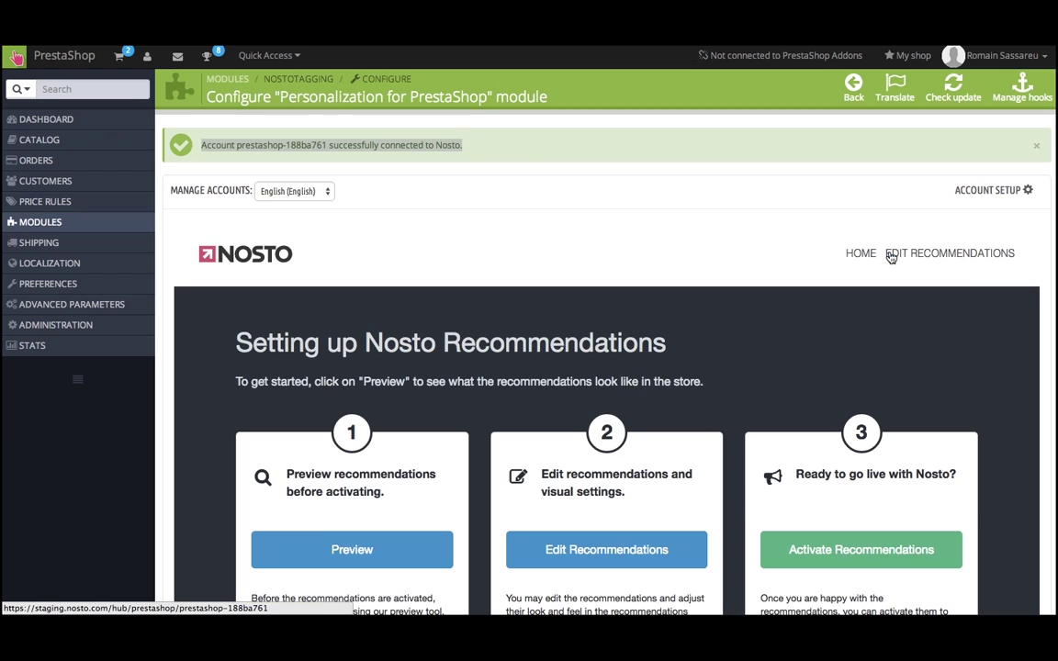
Activate Nosto recommendations for all visitors and view the live dashboard showing 14 trial days.
scroll(707, 397, "down", 1)
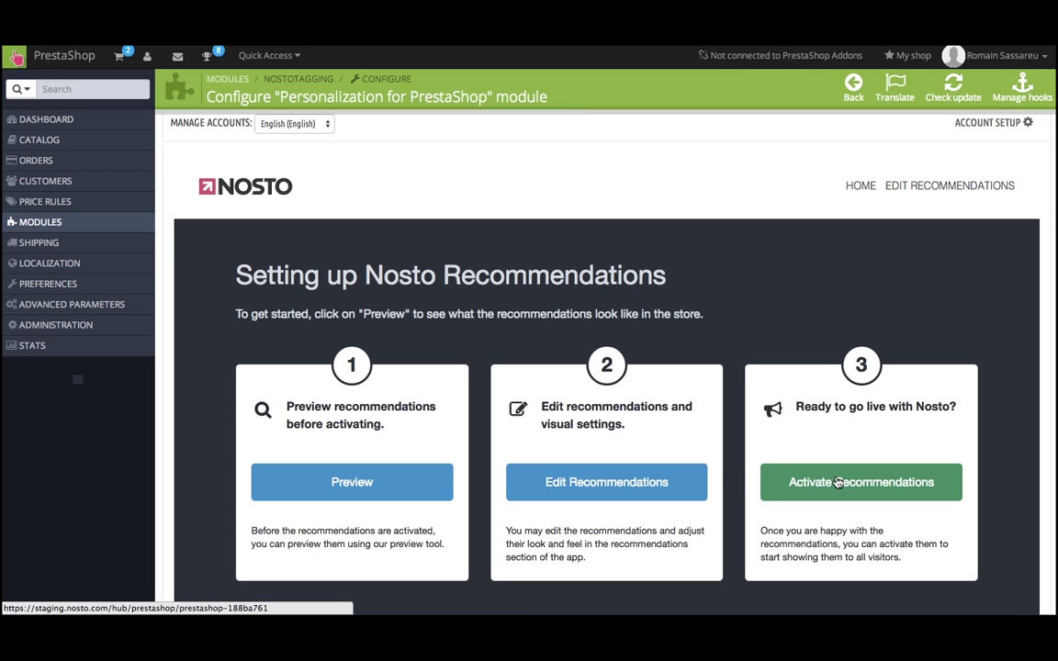
left_click(838, 484)
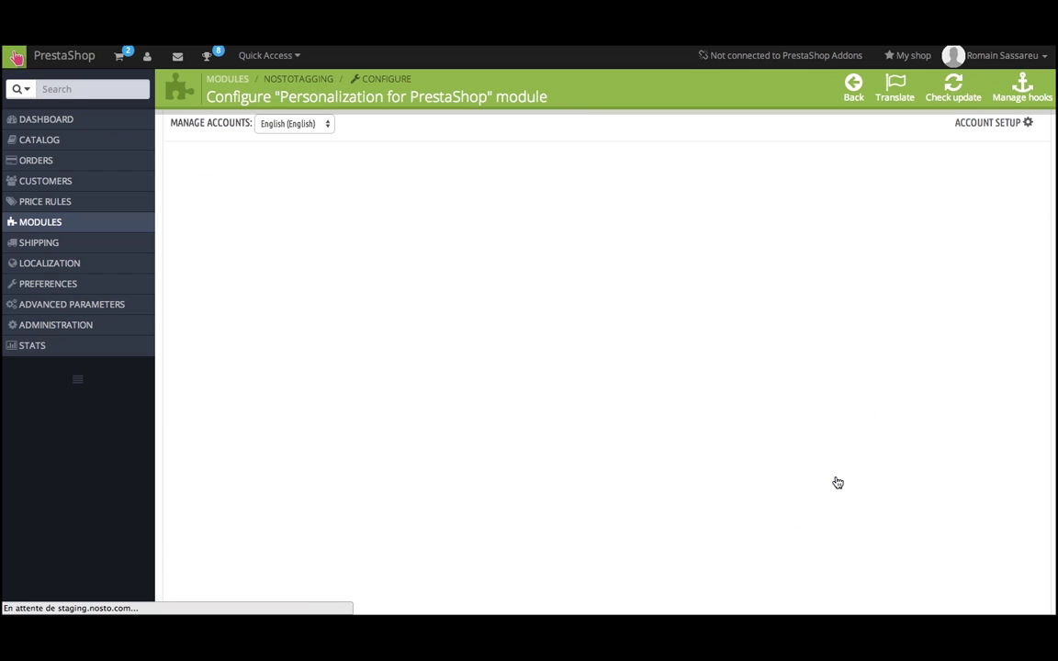
scroll(591, 427, "down", 1)
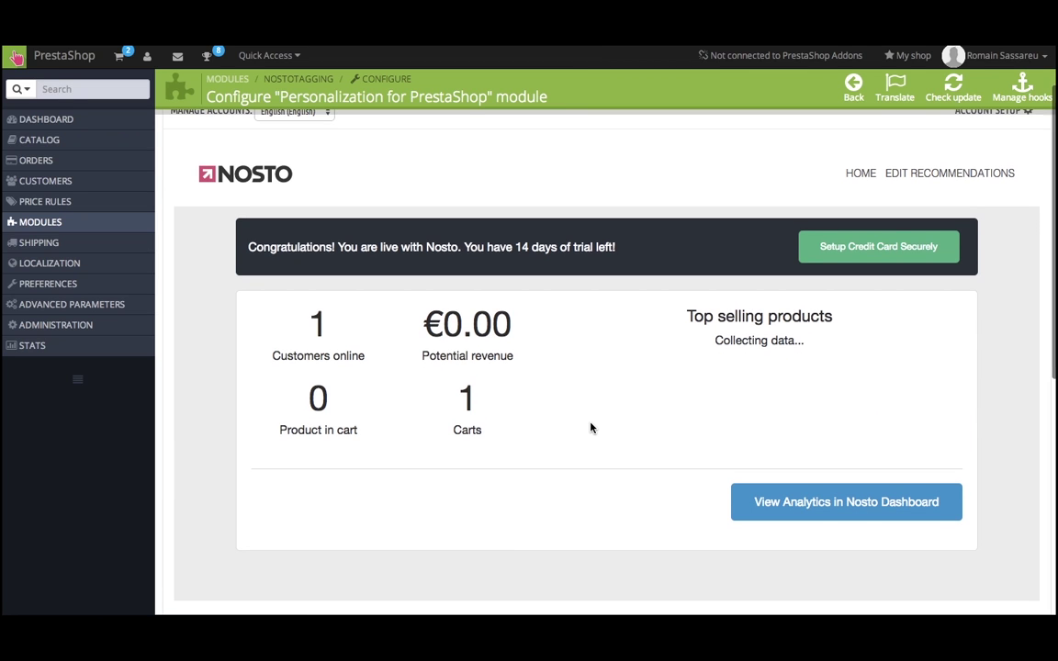